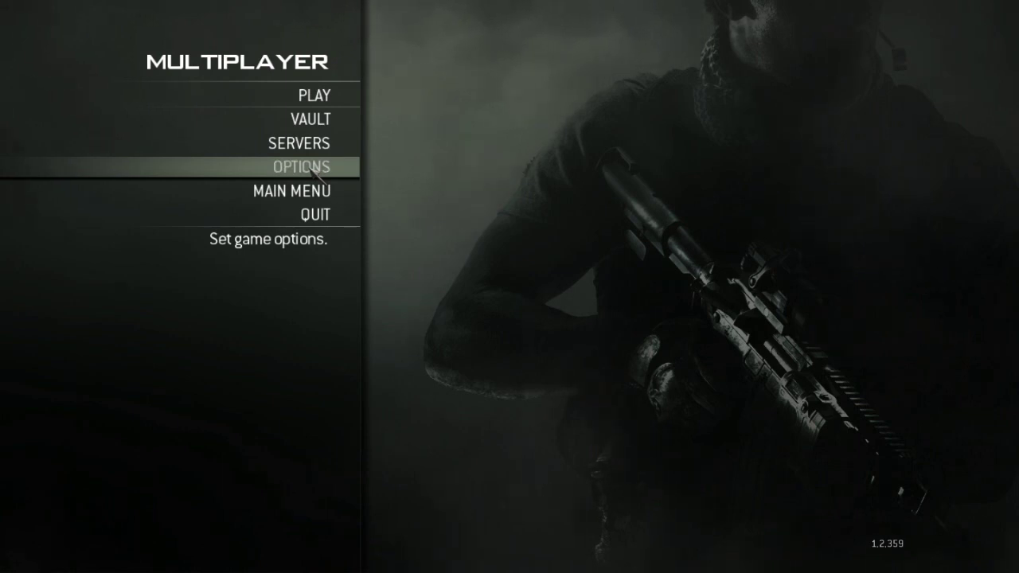
- Open the advanced video options and set Image Quality to High
click(312, 167)
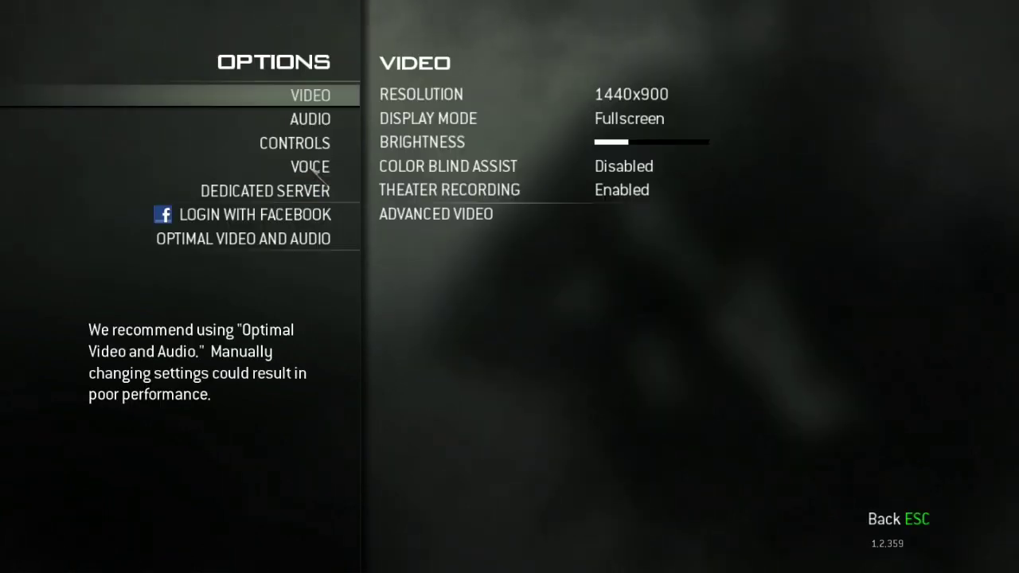
click(428, 215)
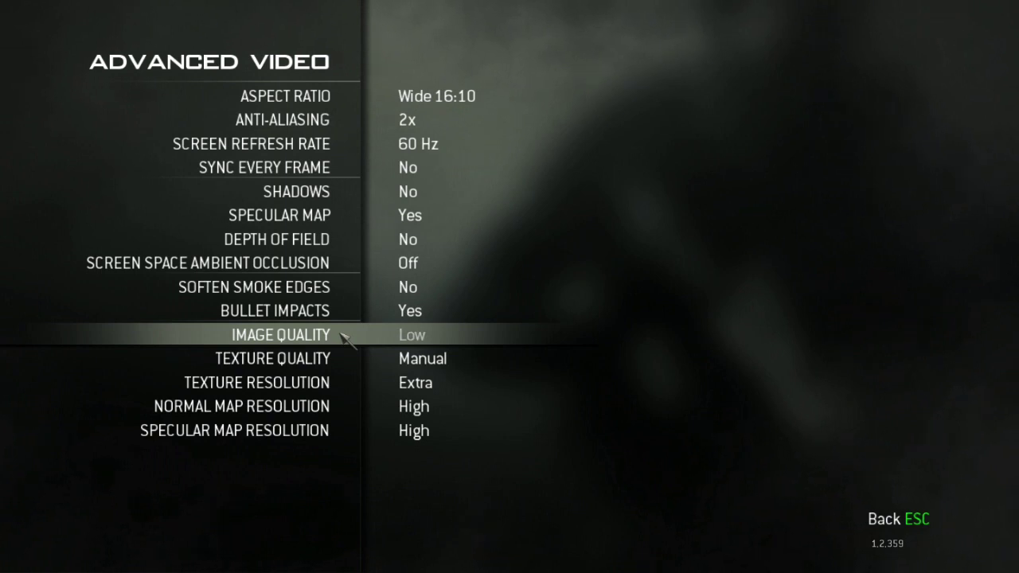
click(348, 338)
click(348, 338)
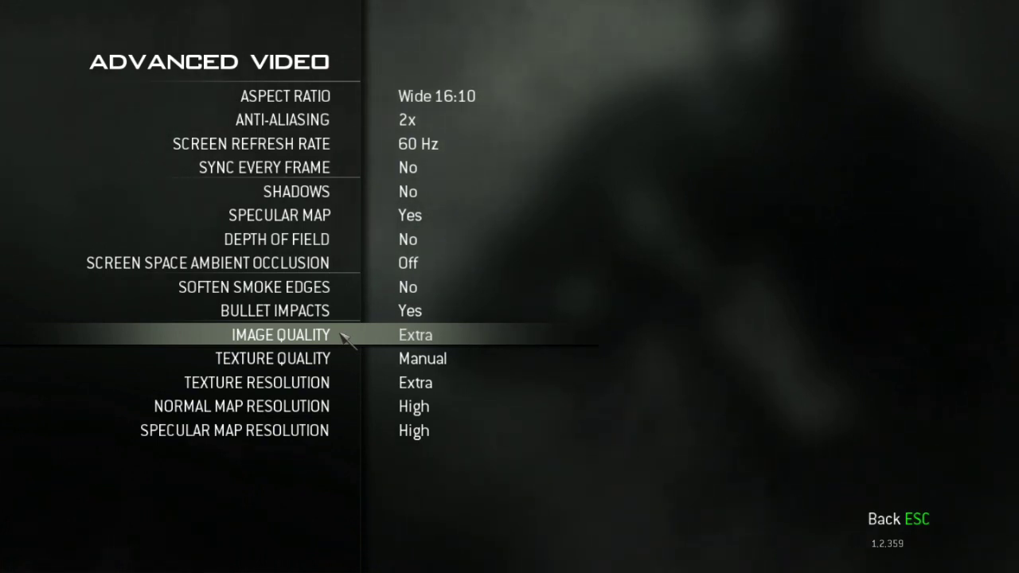
click(341, 336)
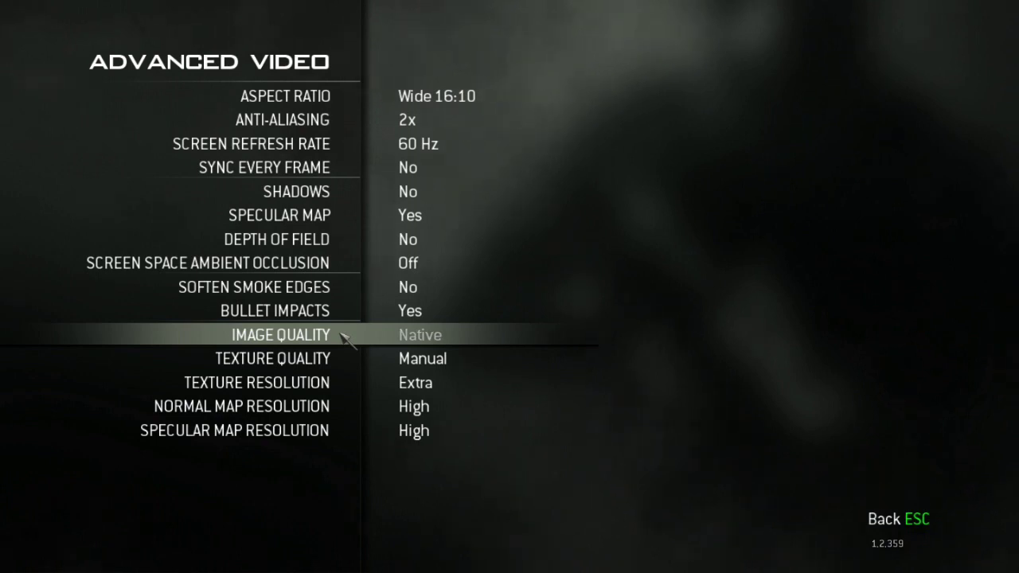
click(341, 335)
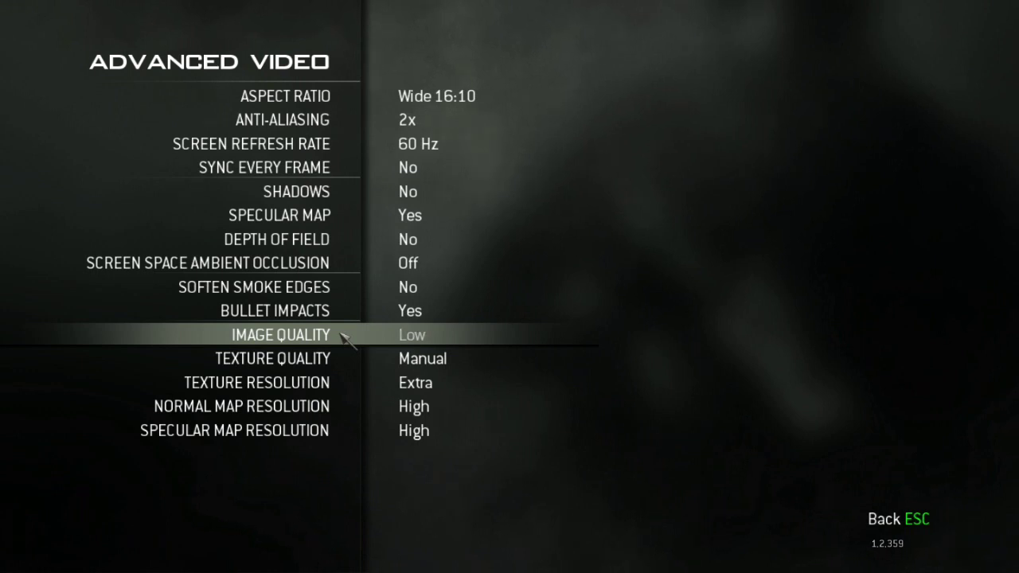
click(342, 335)
click(342, 335)
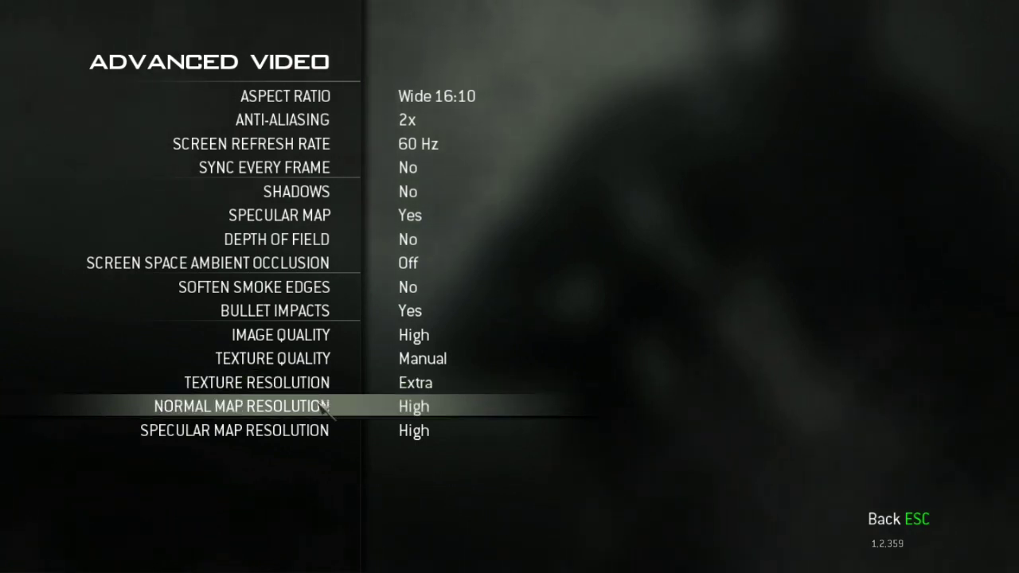
- Set both Normal Map Resolution and Specular Map Resolution to Normal
click(323, 405)
click(322, 406)
click(323, 406)
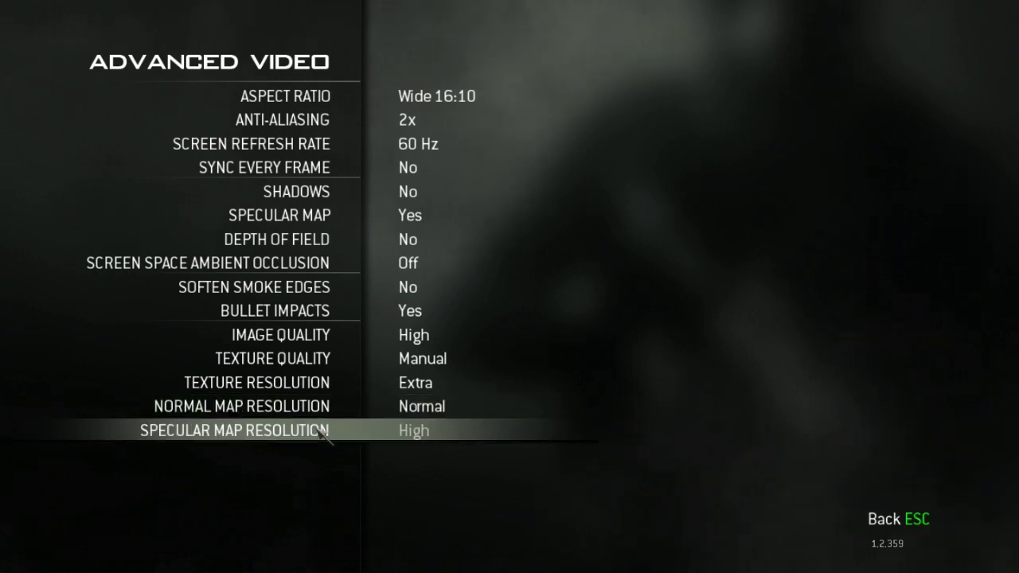
click(322, 430)
click(323, 430)
click(323, 431)
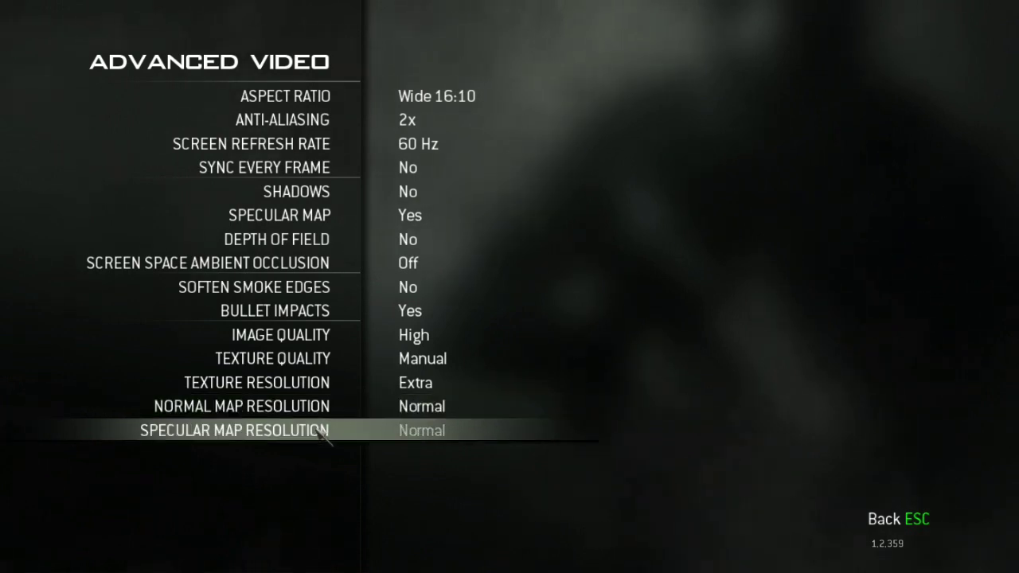
- Set Texture Resolution to High and return to the main options screen
click(317, 385)
click(317, 385)
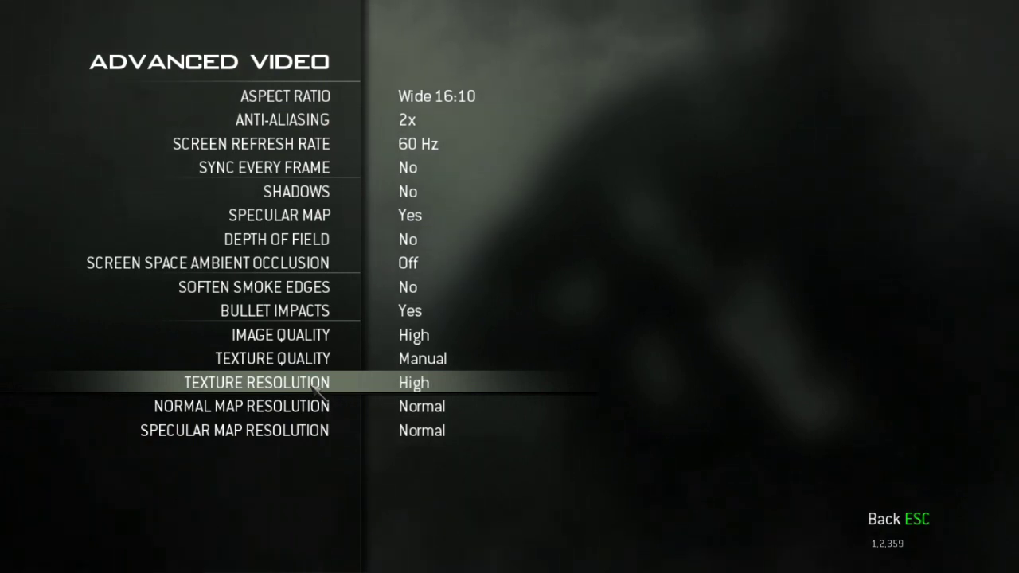
key(Escape)
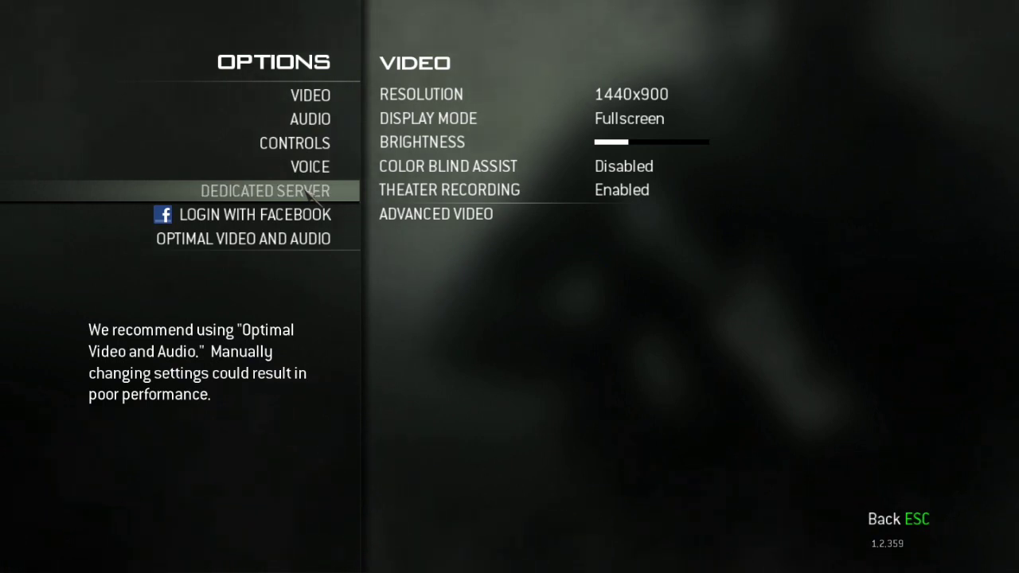
click(307, 196)
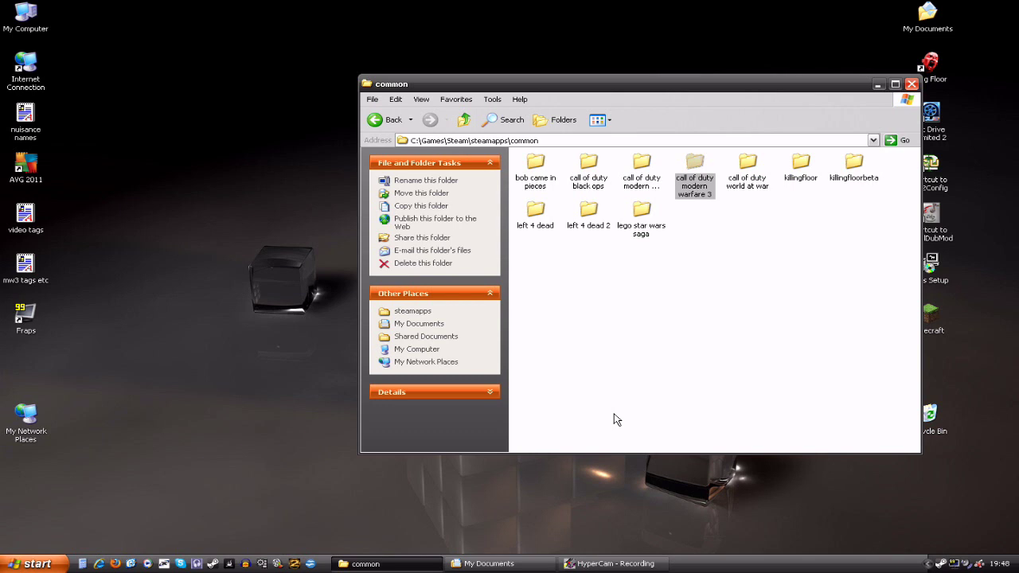
- In Windows Explorer, open the config_mp file from the players2 folder inside call of duty modern warfare 3
click(546, 144)
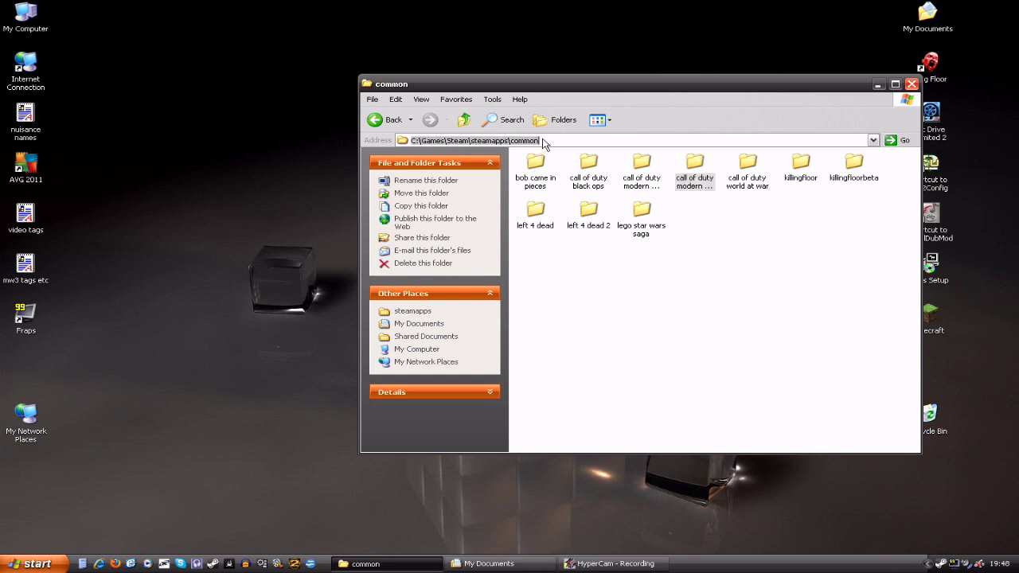
click(620, 283)
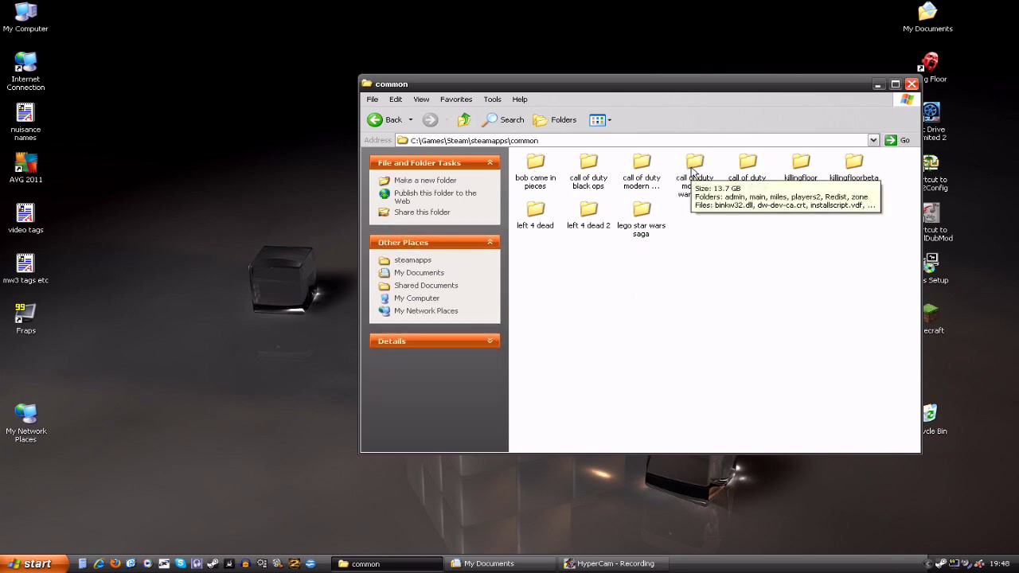
double_click(691, 173)
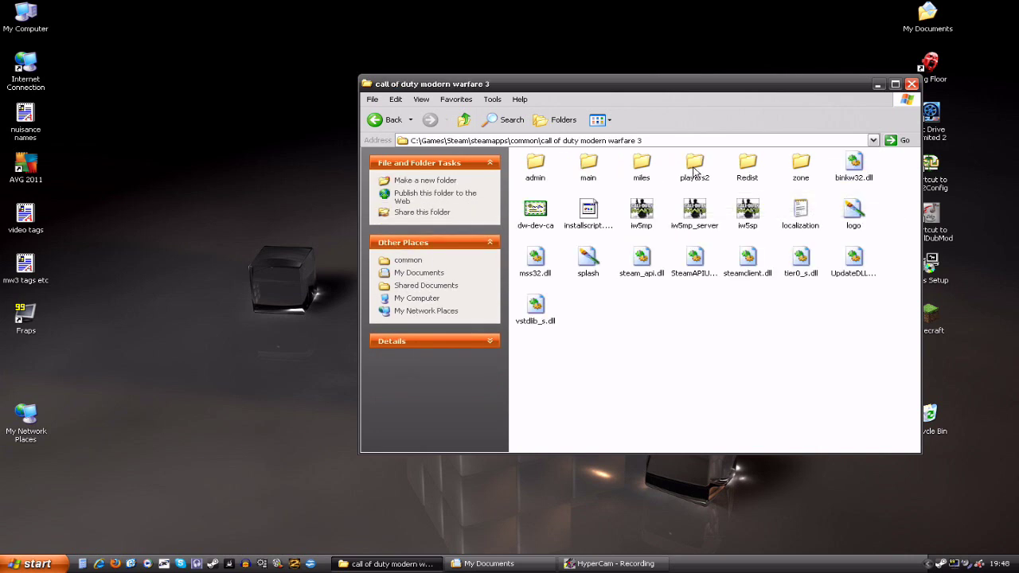
mouse_move(693, 172)
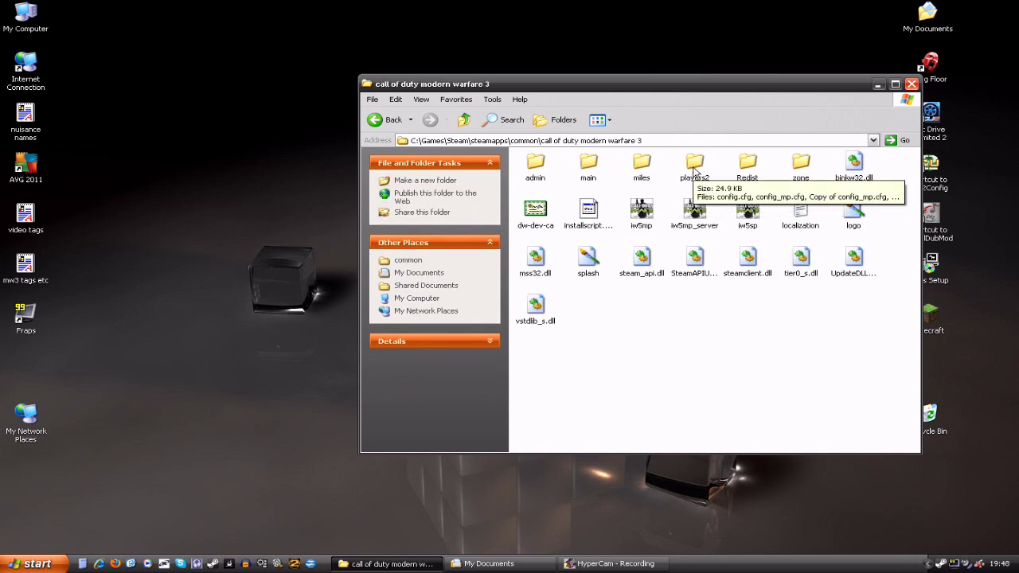
double_click(694, 172)
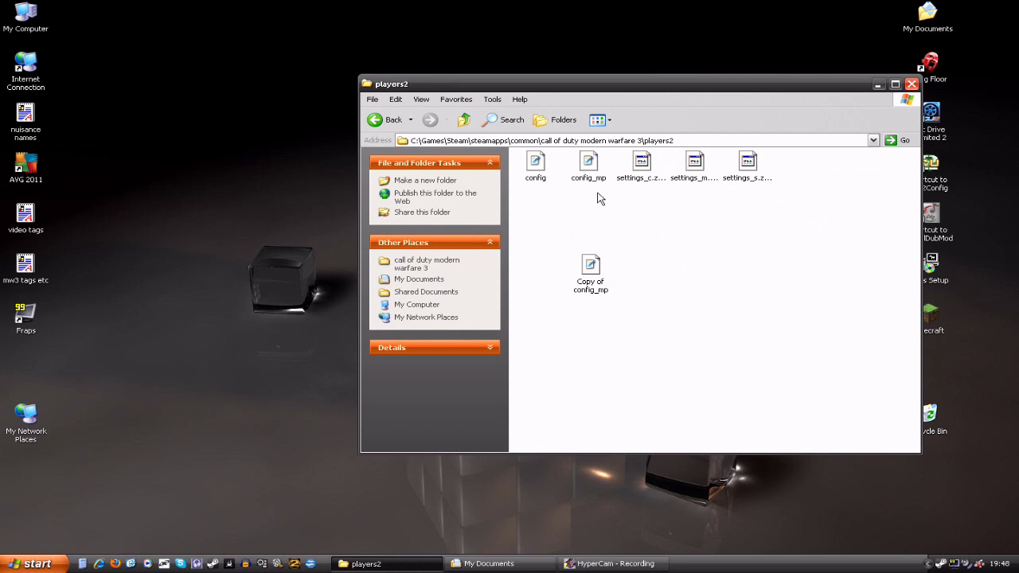
mouse_move(589, 176)
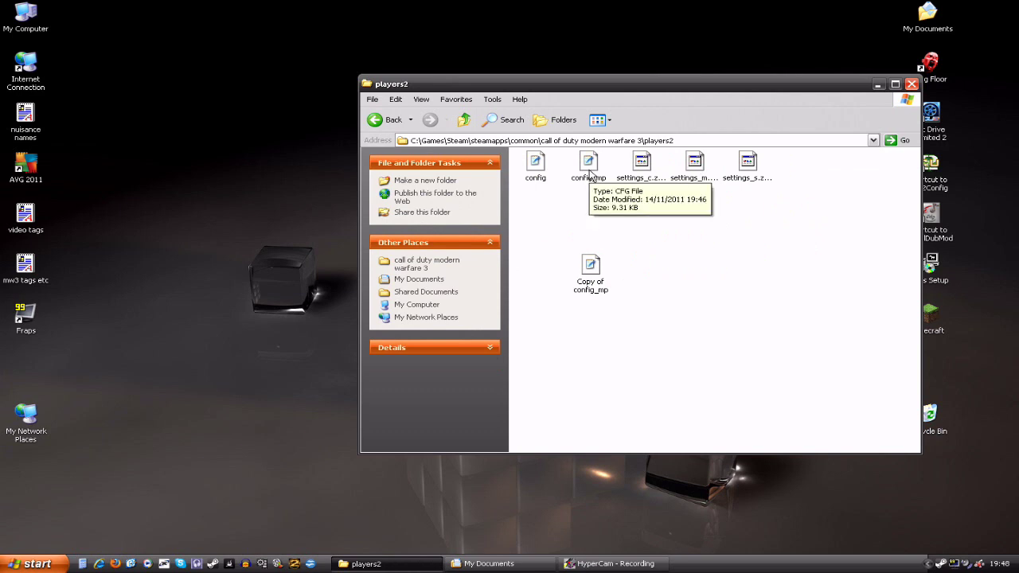
double_click(590, 175)
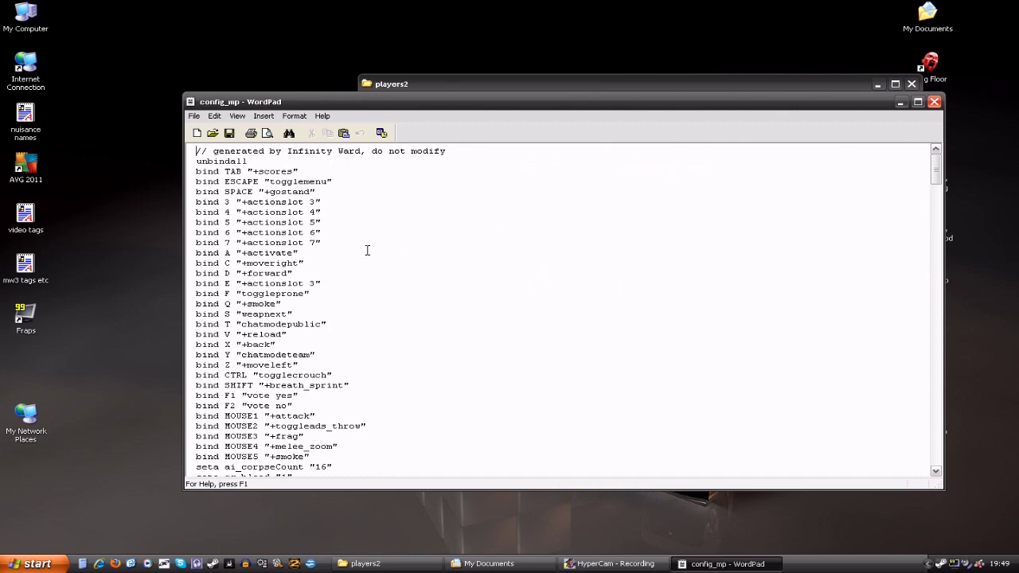
- Set the ragdoll_enable value in the config_mp file to 0
scroll(383, 271, down, 20)
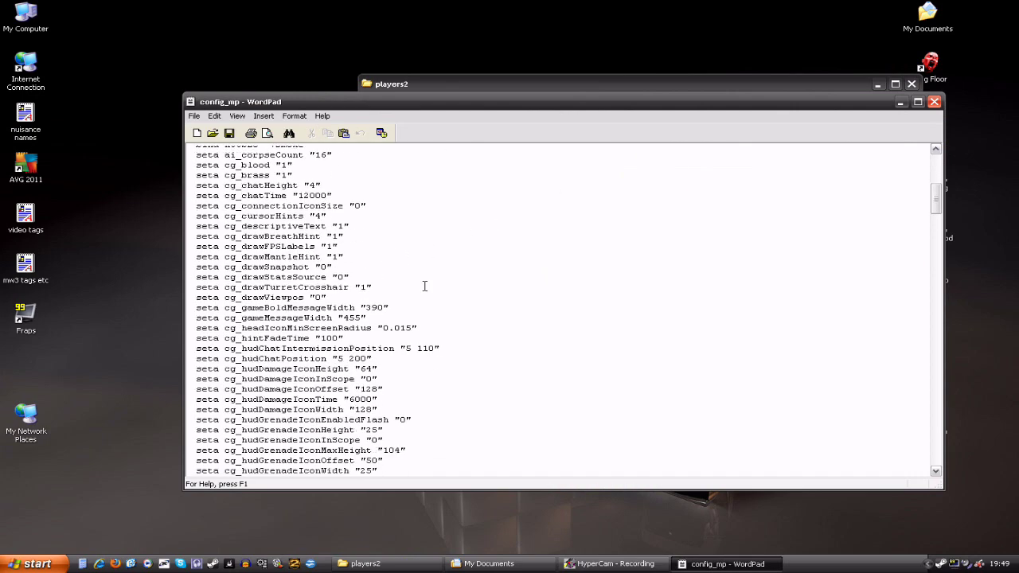
scroll(473, 321, down, 20)
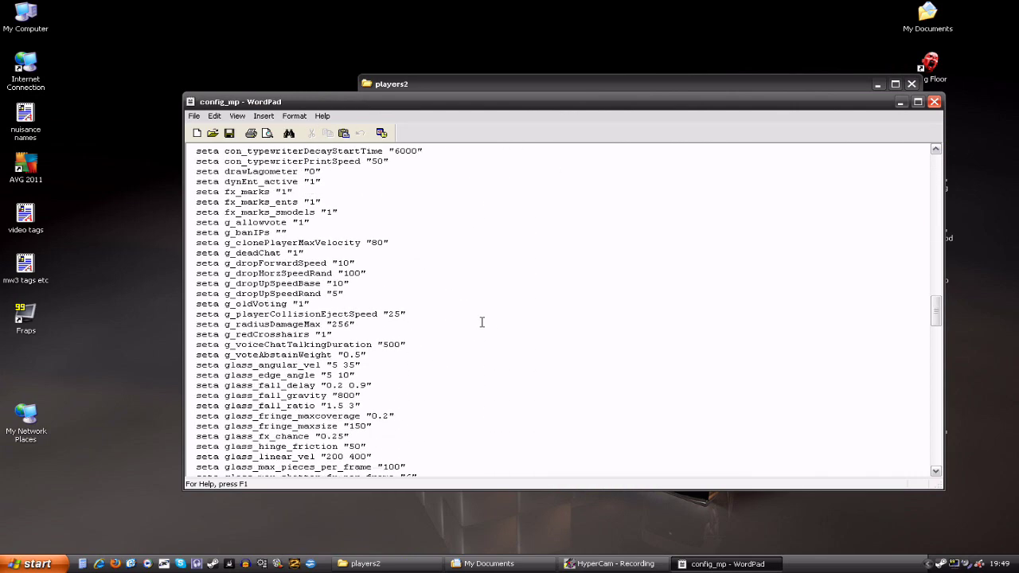
scroll(482, 321, down, 5)
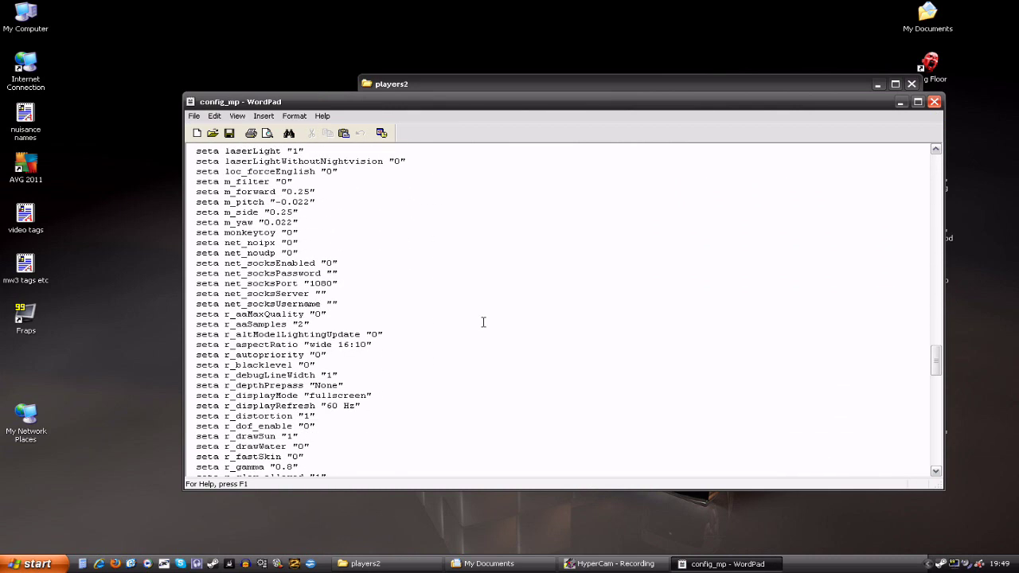
scroll(483, 321, down, 3)
scroll(484, 322, down, 3)
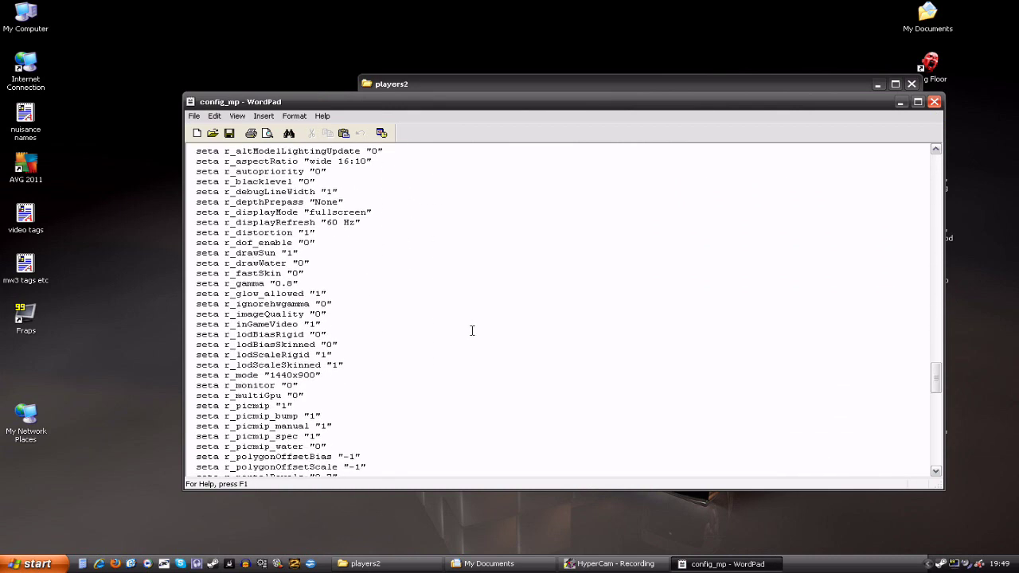
scroll(469, 337, down, 4)
scroll(448, 354, down, 3)
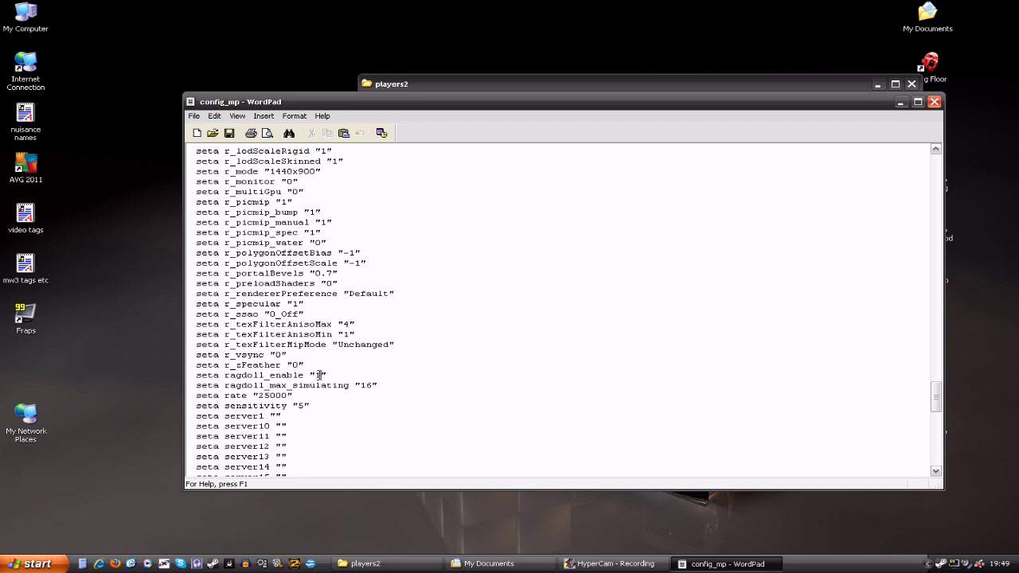
click(320, 375)
key(BackSpace)
key(BackSpace)
text(0)
- Close the config_mp file and save its changes
scroll(423, 421, up, 4)
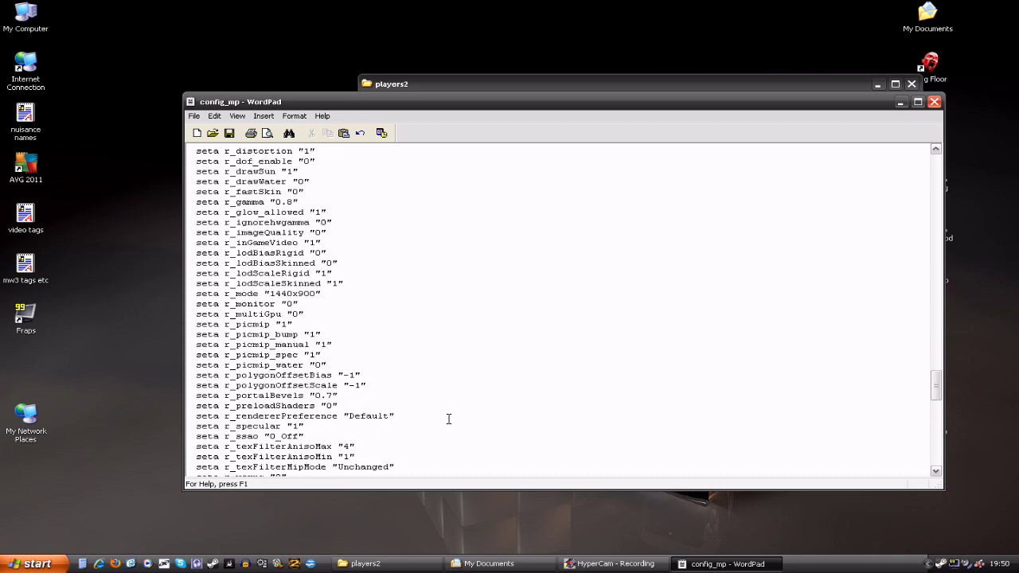
click(935, 102)
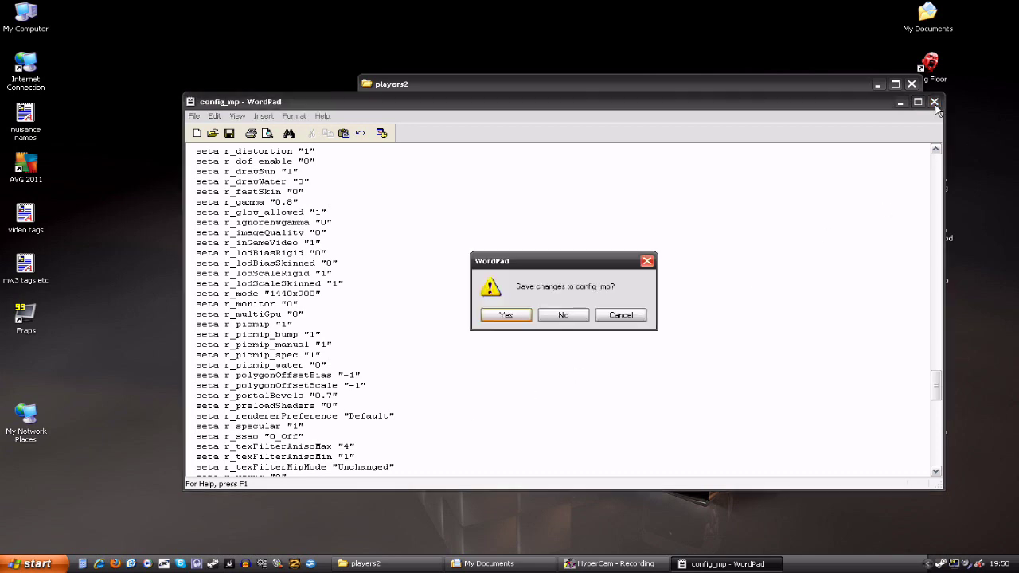
click(522, 319)
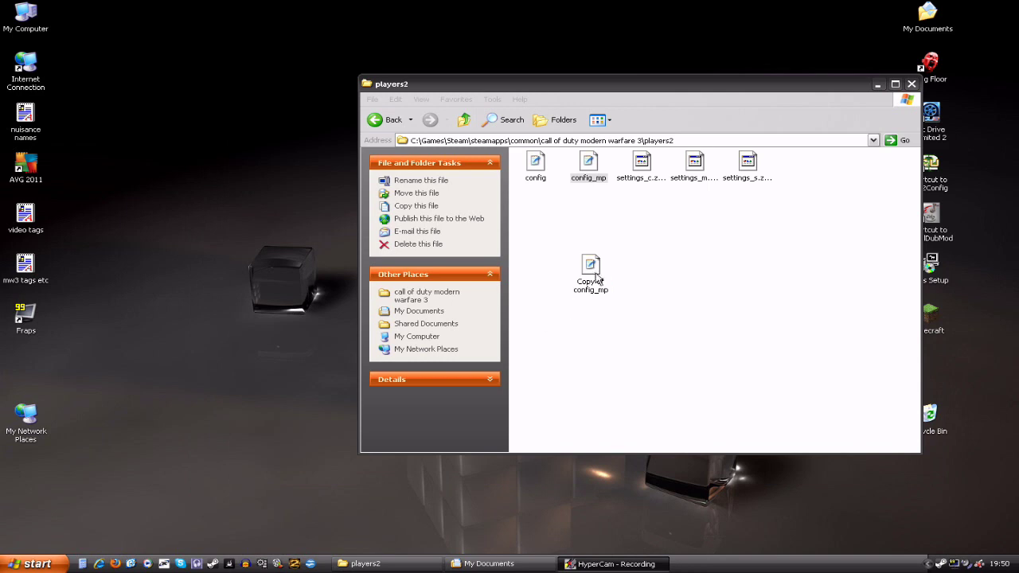